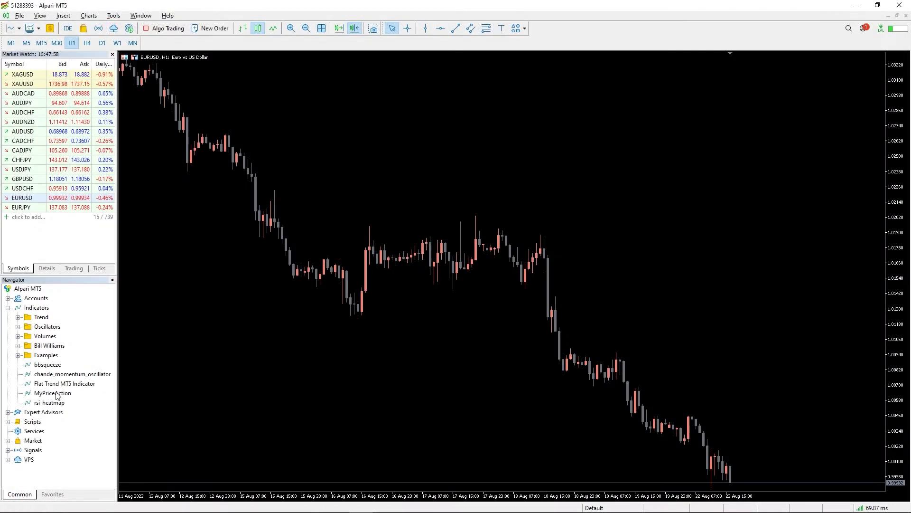
Step: Apply MyPriceAction to the EURUSD chart with Allow DLL imports ticked under Dependencies
{"action": "left_click", "coordinate": [38, 394]}
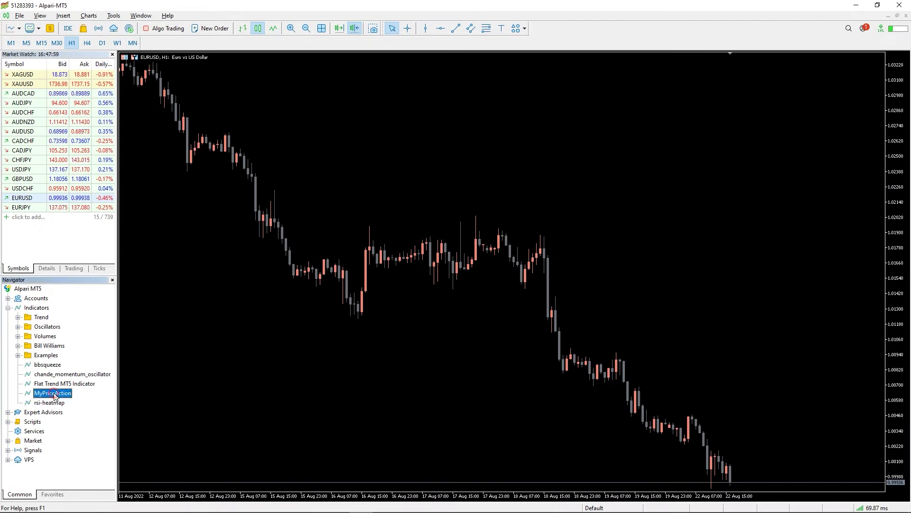
{"action": "left_click_drag", "start_coordinate": [36, 398], "coordinate": [417, 362]}
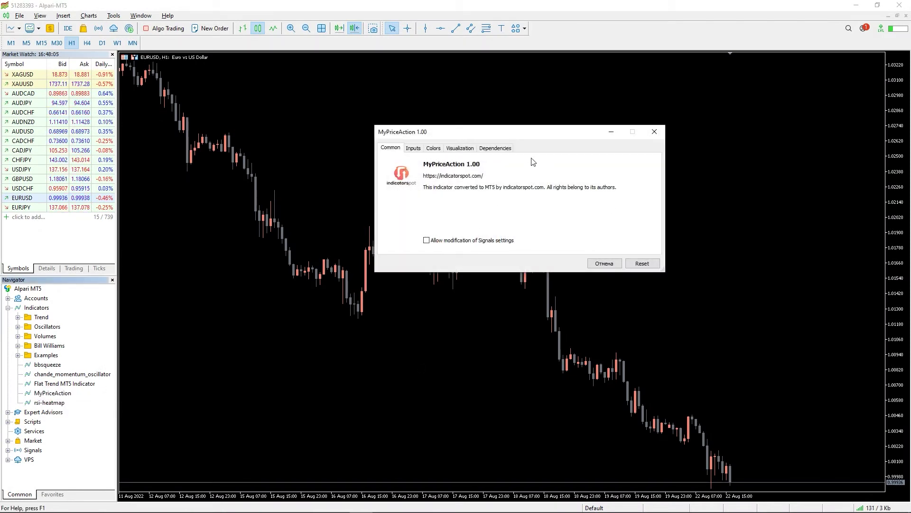
{"action": "left_click", "coordinate": [489, 149]}
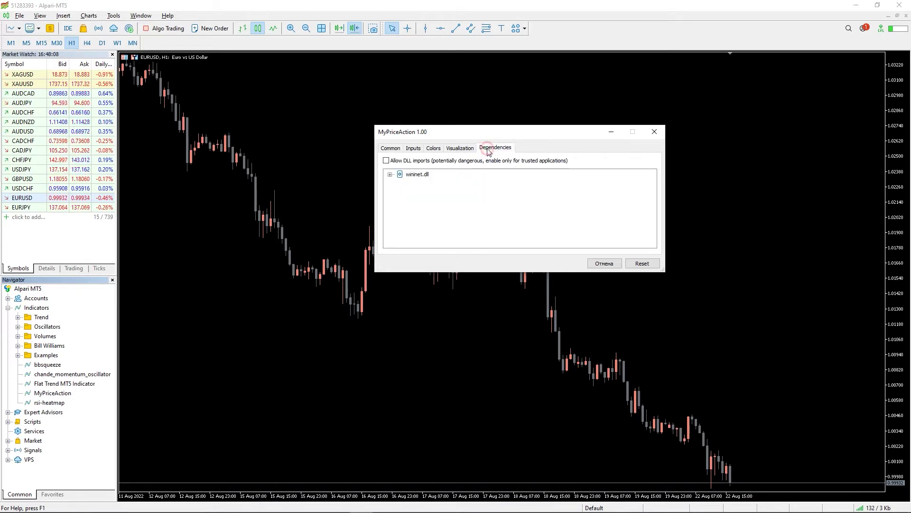
{"action": "left_click", "coordinate": [421, 161]}
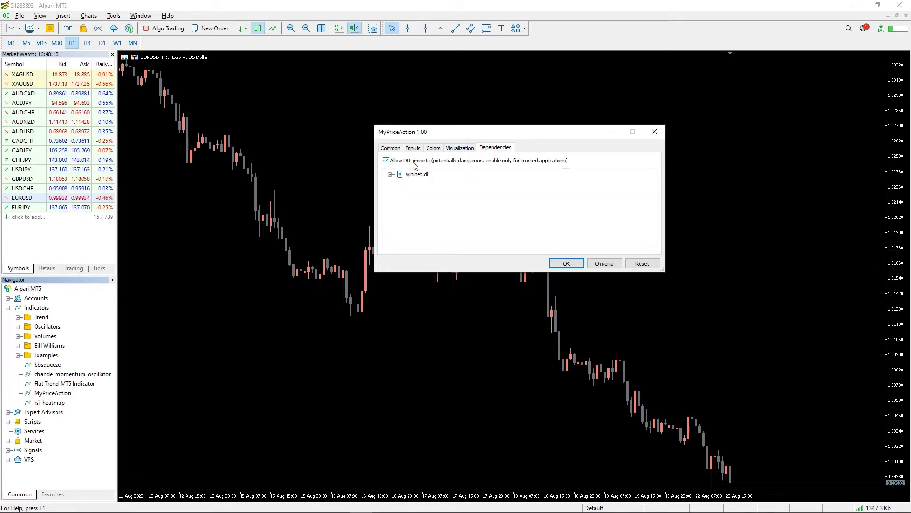
{"action": "left_click", "coordinate": [567, 263]}
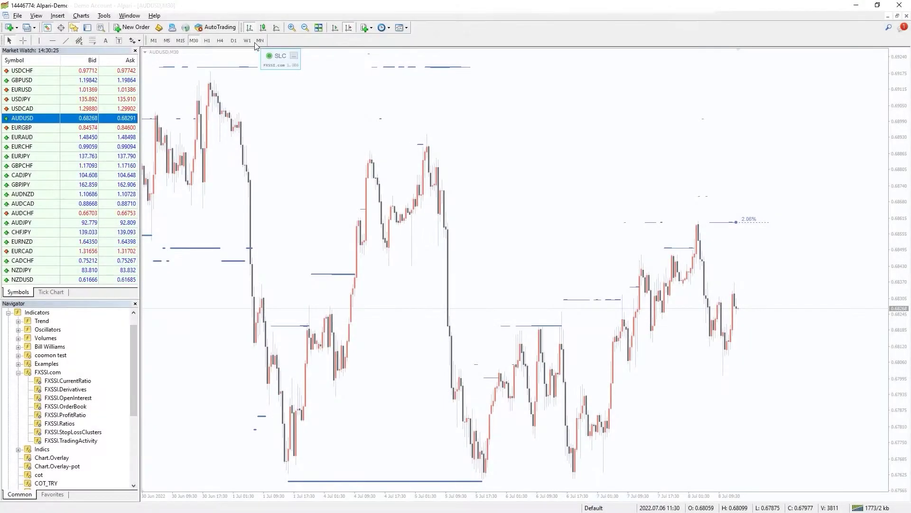
Step: Mark the AUDUSD bounce level, then underline GBPUSD M30 stop-loss clusters above and below price
{"action": "mouse_move", "coordinate": [209, 212]}
{"action": "left_mouse_down"}
{"action": "mouse_move", "coordinate": [297, 174]}
{"action": "mouse_move", "coordinate": [357, 125]}
{"action": "left_mouse_up"}
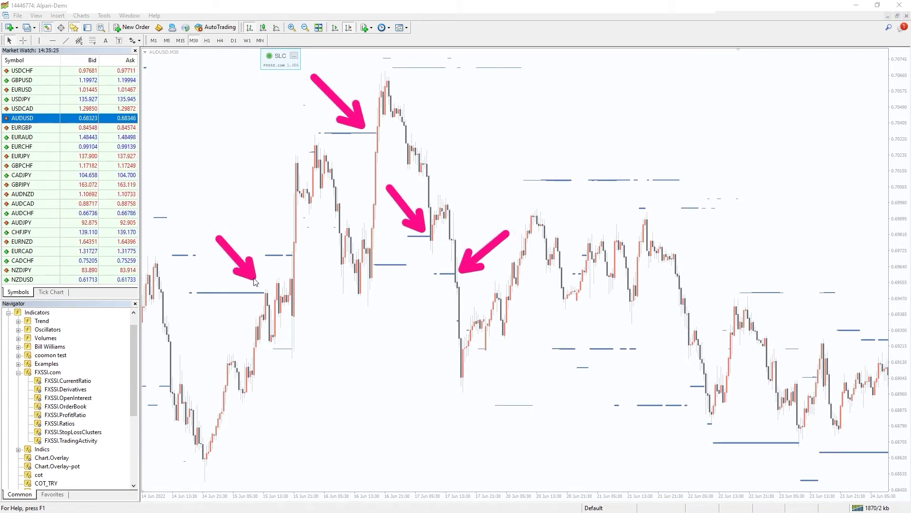
{"action": "left_click_drag", "start_coordinate": [712, 478], "coordinate": [784, 455]}
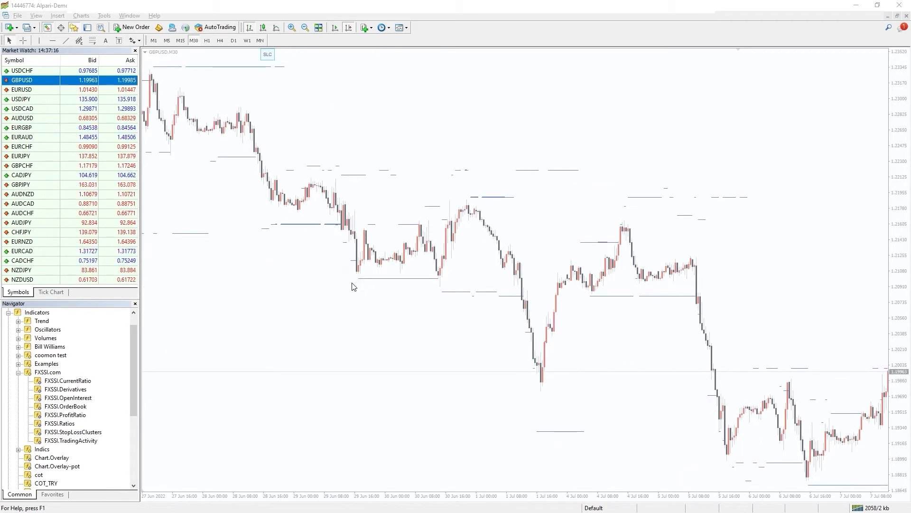
{"action": "left_click_drag", "start_coordinate": [349, 282], "coordinate": [454, 283]}
{"action": "left_click_drag", "start_coordinate": [351, 221], "coordinate": [422, 221]}
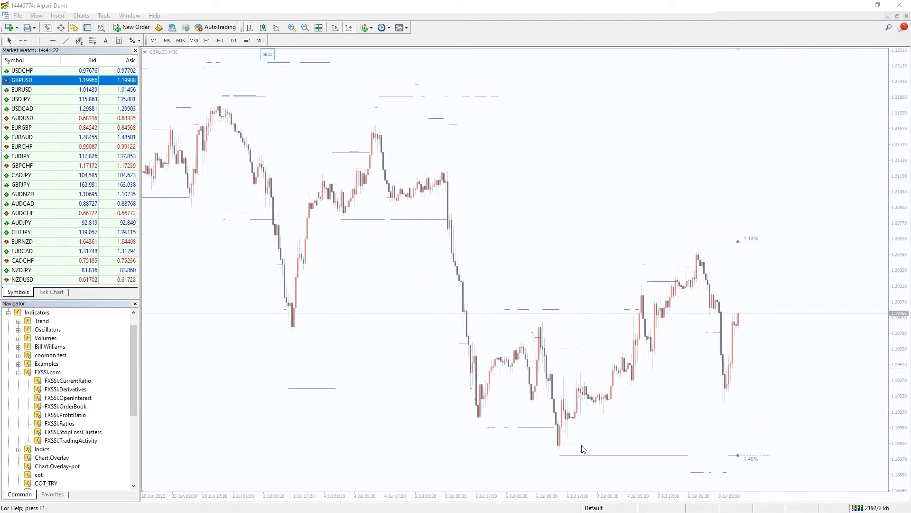
{"action": "left_click_drag", "start_coordinate": [522, 463], "coordinate": [708, 471]}
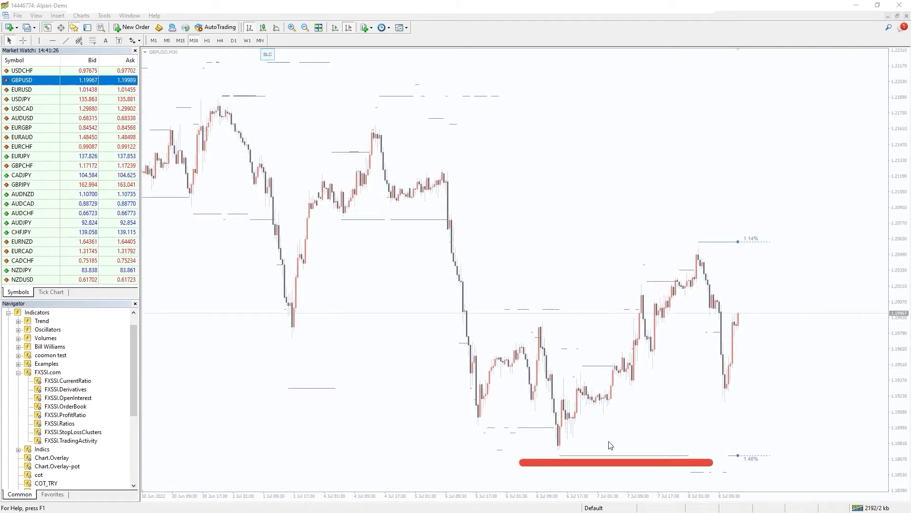
{"action": "left_click_drag", "start_coordinate": [575, 247], "coordinate": [777, 245]}
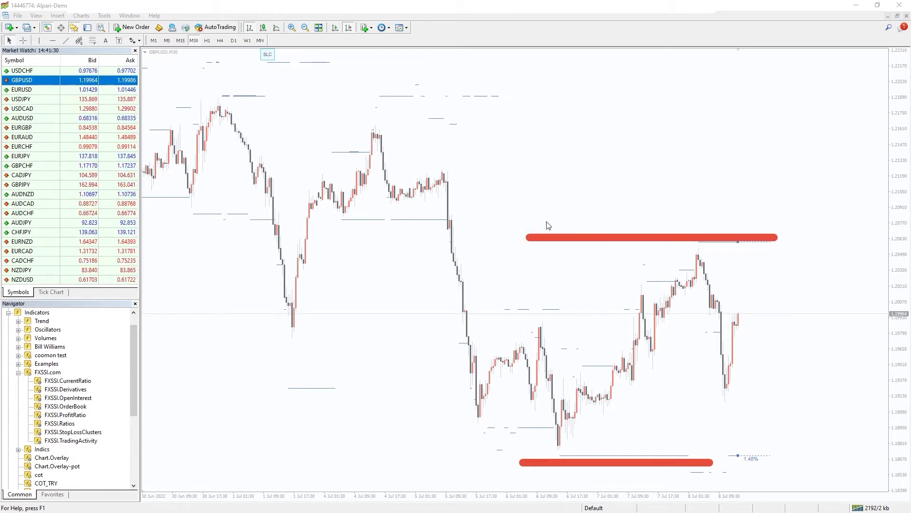
{"action": "left_click_drag", "start_coordinate": [547, 224], "coordinate": [679, 224]}
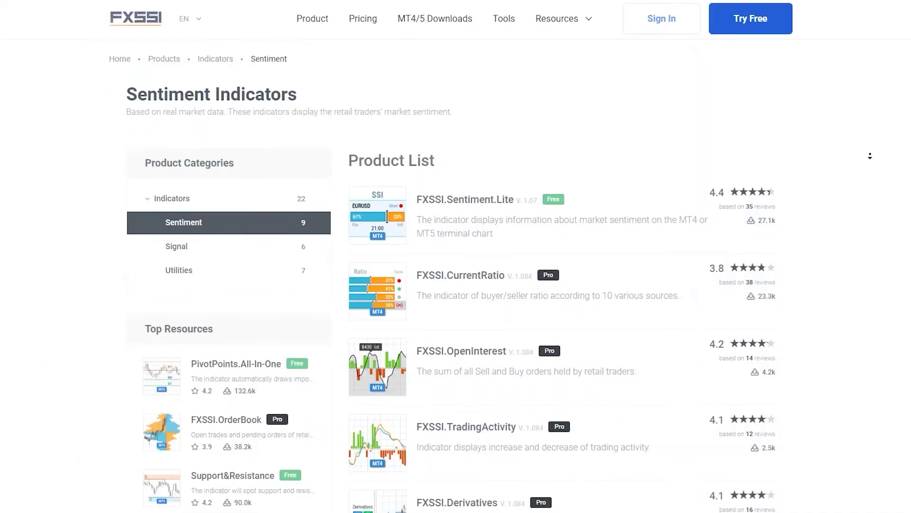
Step: Scroll the FXSSI indicator list and go to the Pro Indicators Try Free sign-up page
{"action": "scroll", "coordinate": [870, 155], "scroll_direction": "down", "scroll_amount": 1}
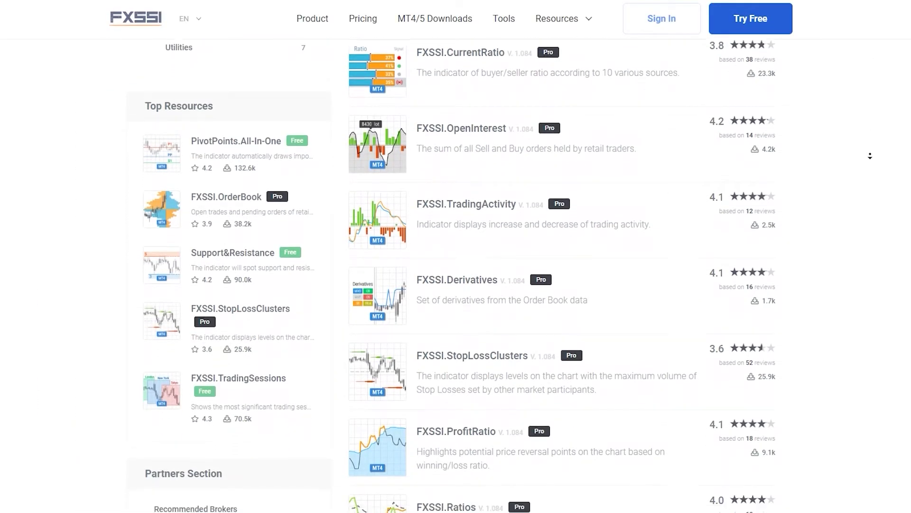
{"action": "left_click", "coordinate": [870, 155]}
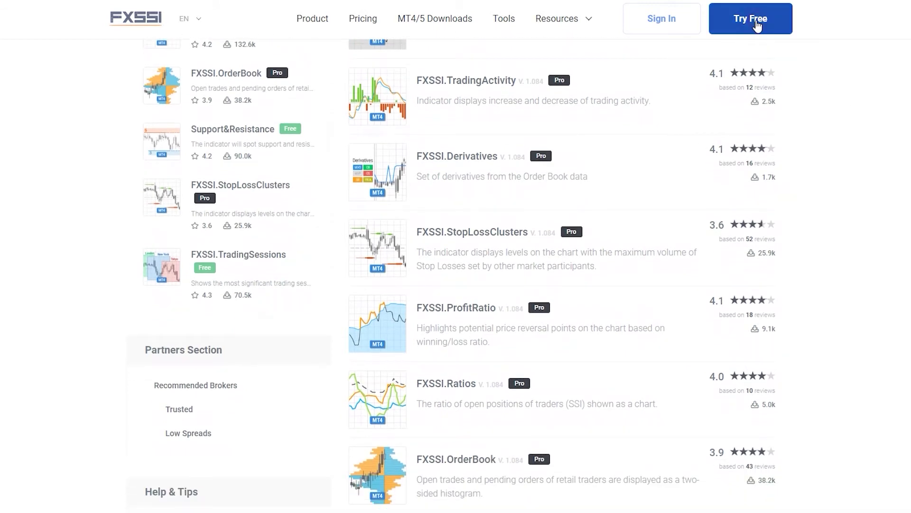
{"action": "left_click", "coordinate": [757, 23]}
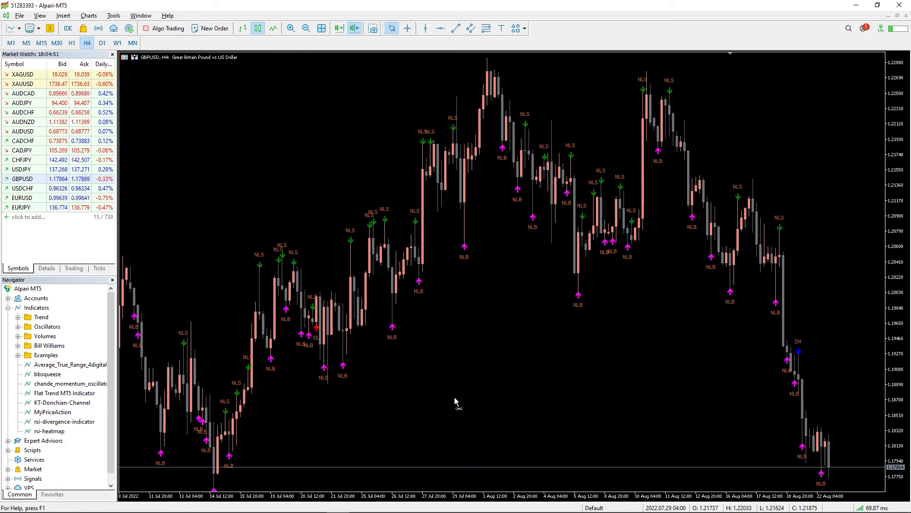
{"action": "scroll", "coordinate": [455, 401], "scroll_direction": "up", "scroll_amount": 20}
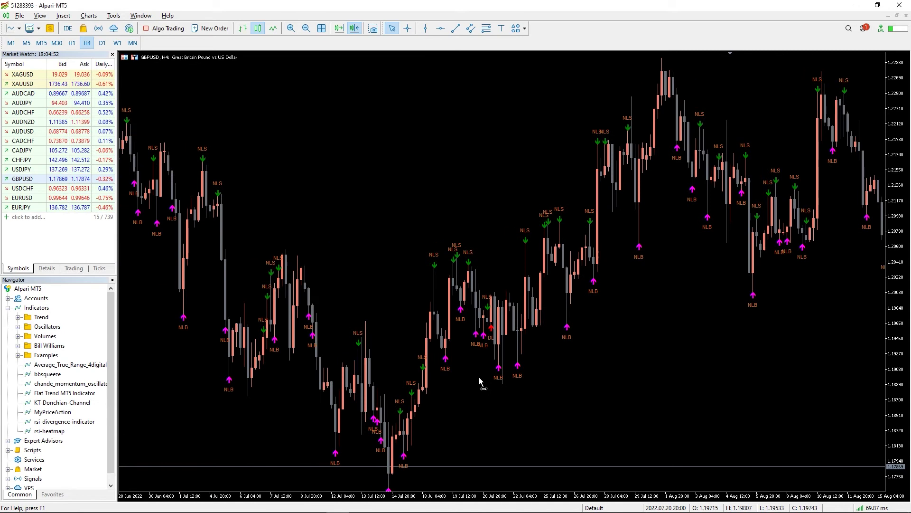
Step: Scroll the GBPUSD H4 chart back to February's signals, then switch it to H1
{"action": "scroll", "coordinate": [511, 351], "scroll_direction": "up", "scroll_amount": 20}
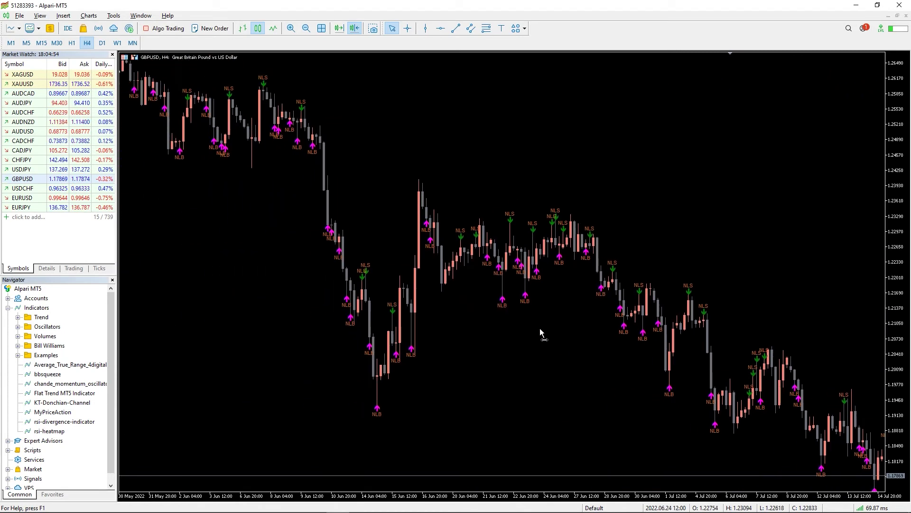
{"action": "scroll", "coordinate": [570, 311], "scroll_direction": "up", "scroll_amount": 15}
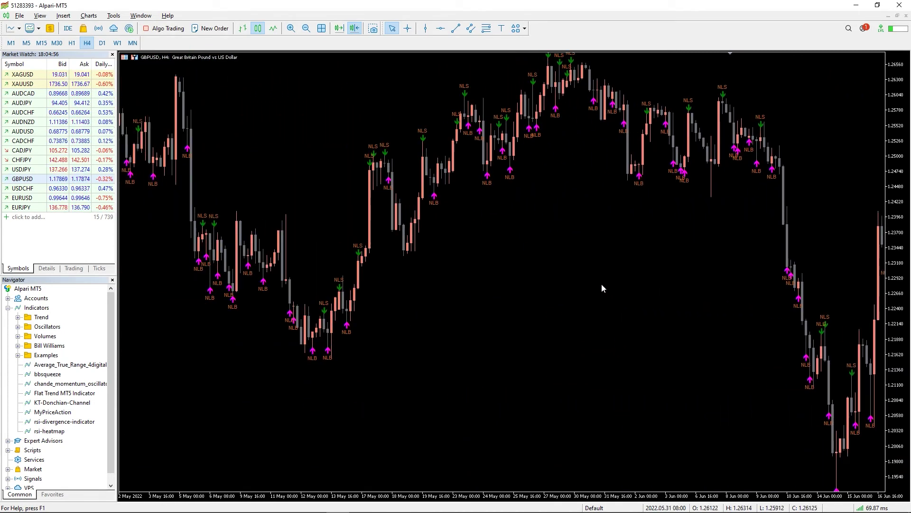
{"action": "scroll", "coordinate": [370, 398], "scroll_direction": "up", "scroll_amount": 20}
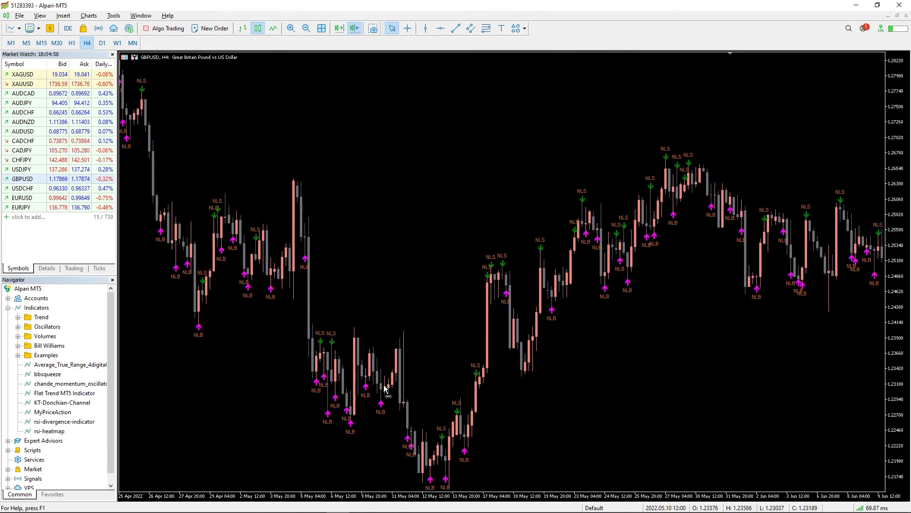
{"action": "scroll", "coordinate": [403, 371], "scroll_direction": "up", "scroll_amount": 20}
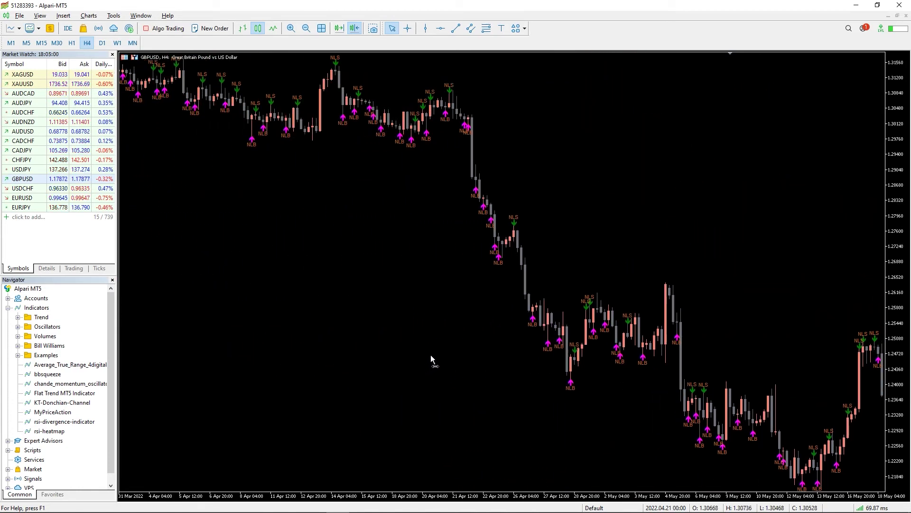
{"action": "scroll", "coordinate": [465, 338], "scroll_direction": "up", "scroll_amount": 20}
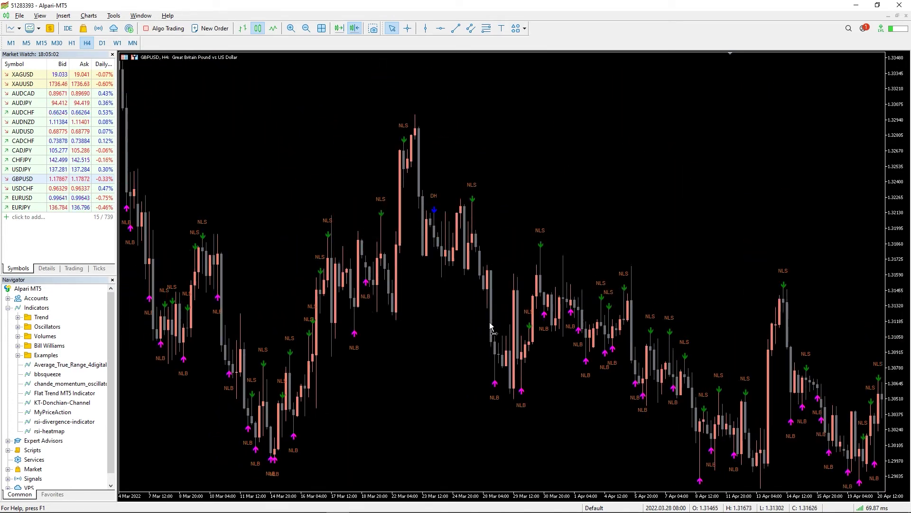
{"action": "left_click", "coordinate": [71, 42]}
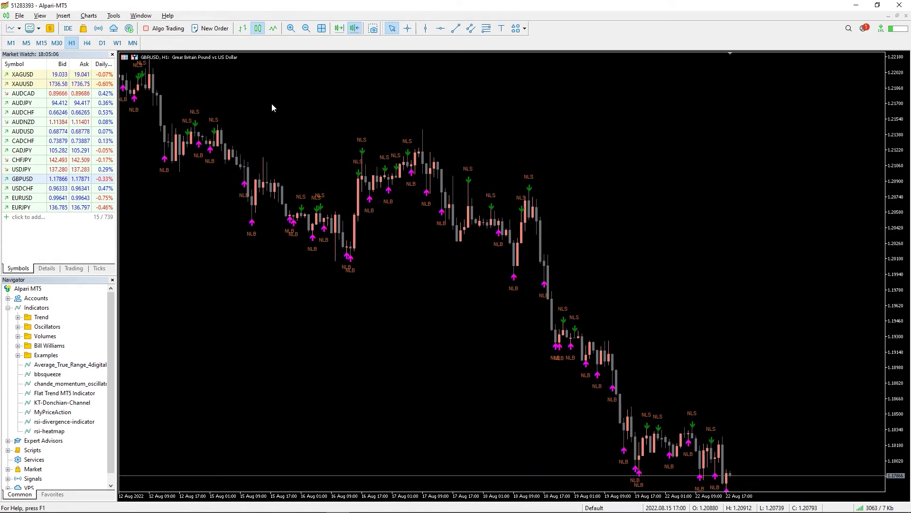
Step: Scroll the GBPUSD H1 chart back through the earlier NLB/NLS signals
{"action": "scroll", "coordinate": [261, 278], "scroll_direction": "up", "scroll_amount": 10}
{"action": "scroll", "coordinate": [270, 255], "scroll_direction": "up", "scroll_amount": 20}
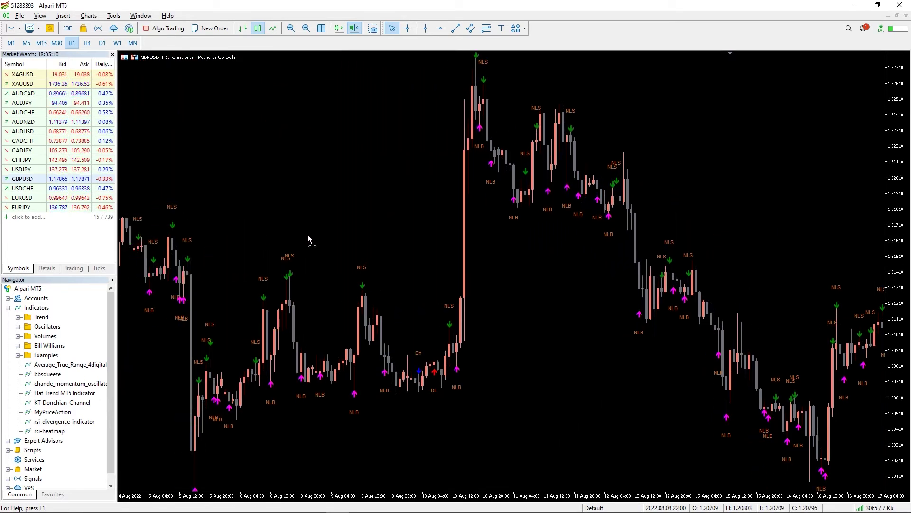
{"action": "scroll", "coordinate": [393, 296], "scroll_direction": "up", "scroll_amount": 5}
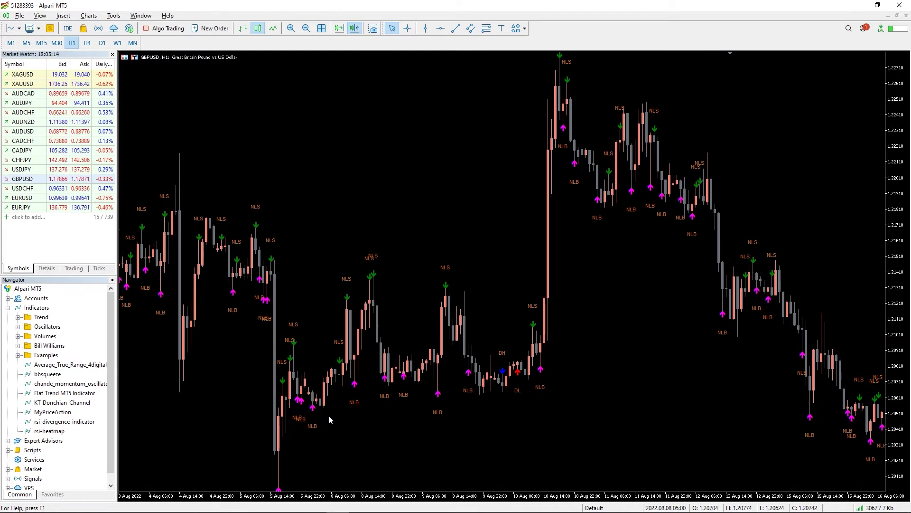
{"action": "scroll", "coordinate": [329, 415], "scroll_direction": "up", "scroll_amount": 20}
{"action": "scroll", "coordinate": [393, 398], "scroll_direction": "up", "scroll_amount": 3}
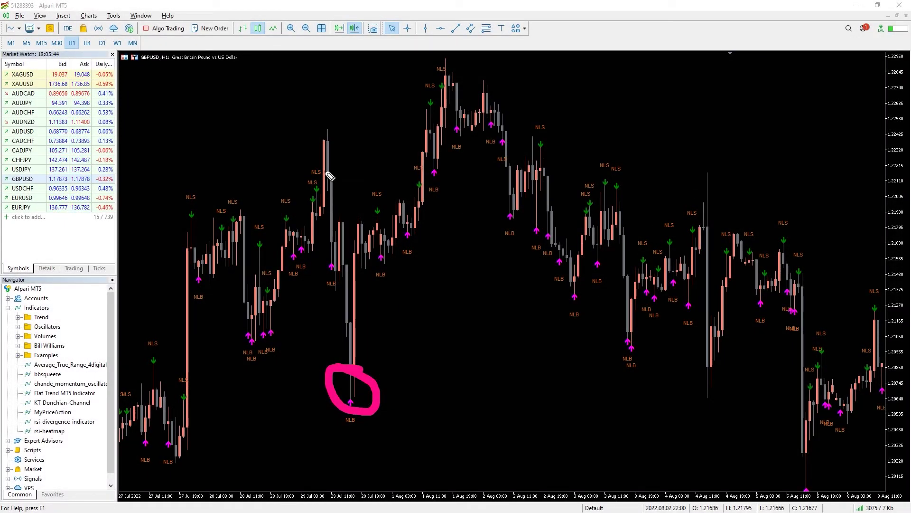
{"action": "mouse_move", "coordinate": [194, 205]}
{"action": "left_mouse_down"}
{"action": "mouse_move", "coordinate": [176, 239]}
{"action": "mouse_move", "coordinate": [187, 266]}
{"action": "mouse_move", "coordinate": [203, 263]}
{"action": "mouse_move", "coordinate": [195, 202]}
{"action": "left_mouse_up"}
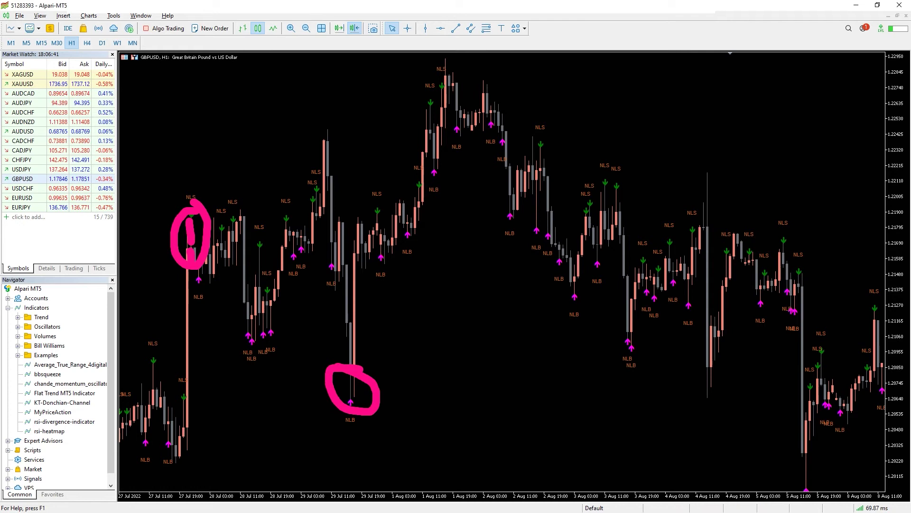
Step: Pen-mark the NLB signal candles near 3 Aug, erasing a stray mark
{"action": "left_click_drag", "start_coordinate": [575, 281], "coordinate": [575, 295]}
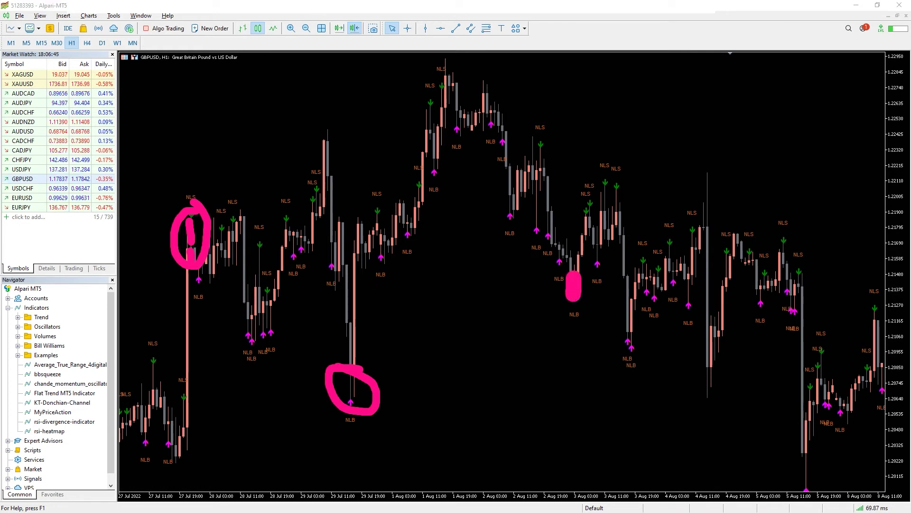
{"action": "left_click", "coordinate": [576, 299]}
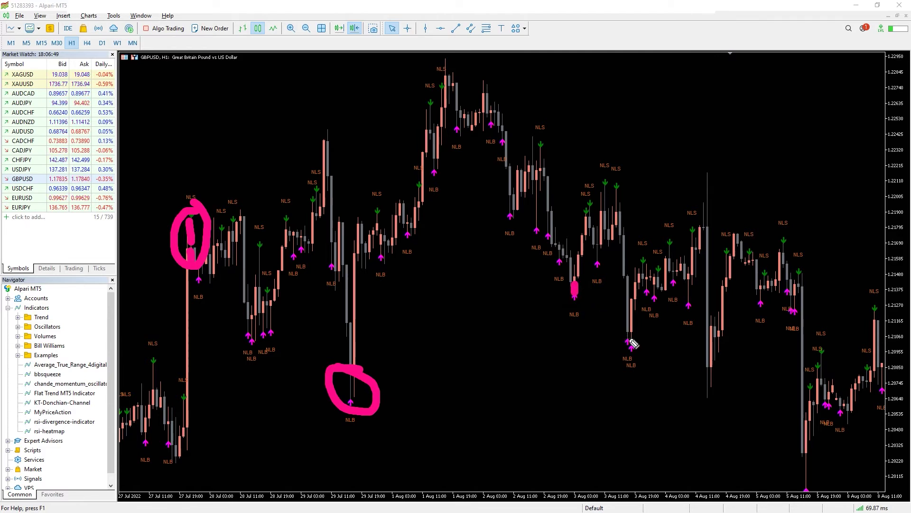
{"action": "left_click_drag", "start_coordinate": [632, 341], "coordinate": [637, 332]}
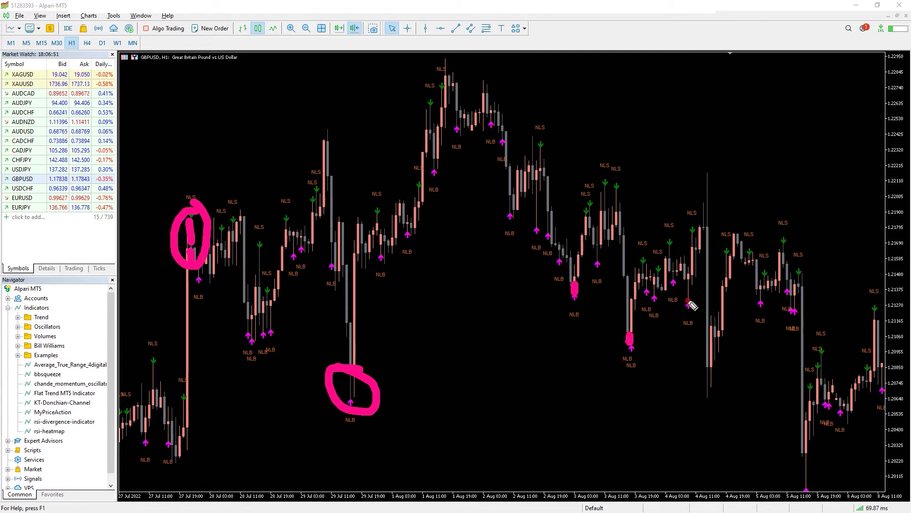
{"action": "scroll", "coordinate": [702, 285], "scroll_direction": "down", "scroll_amount": 15}
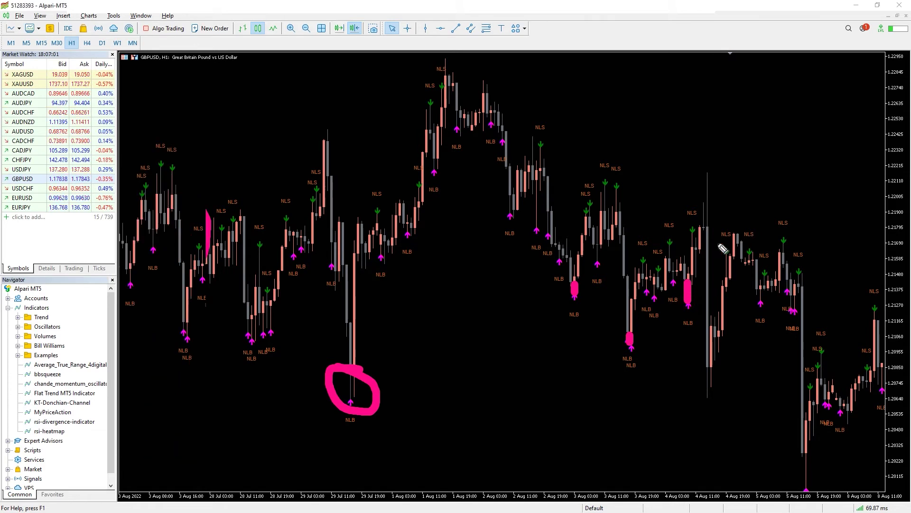
Step: Switch the chart to H4 and open MyPriceAction's properties from the Indicator List
{"action": "left_click", "coordinate": [87, 42]}
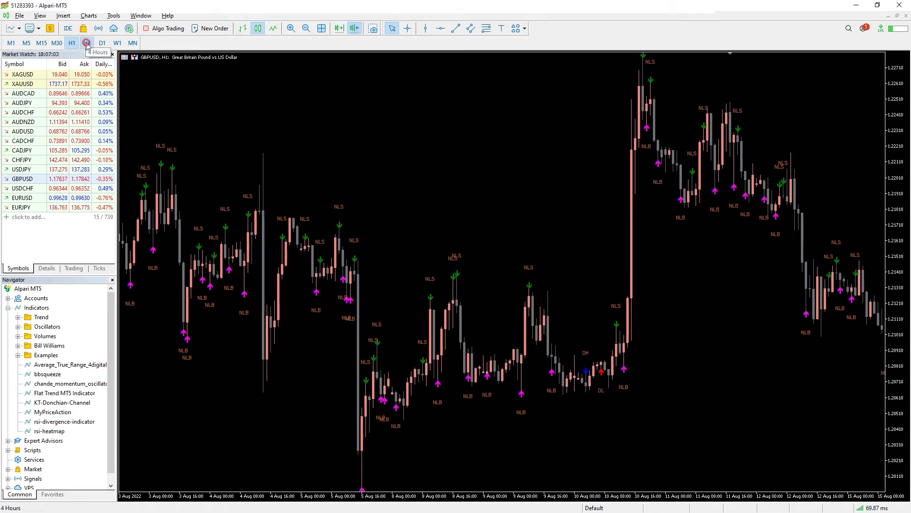
{"action": "right_click", "coordinate": [457, 232]}
{"action": "left_click", "coordinate": [478, 236]}
{"action": "double_click", "coordinate": [418, 218]}
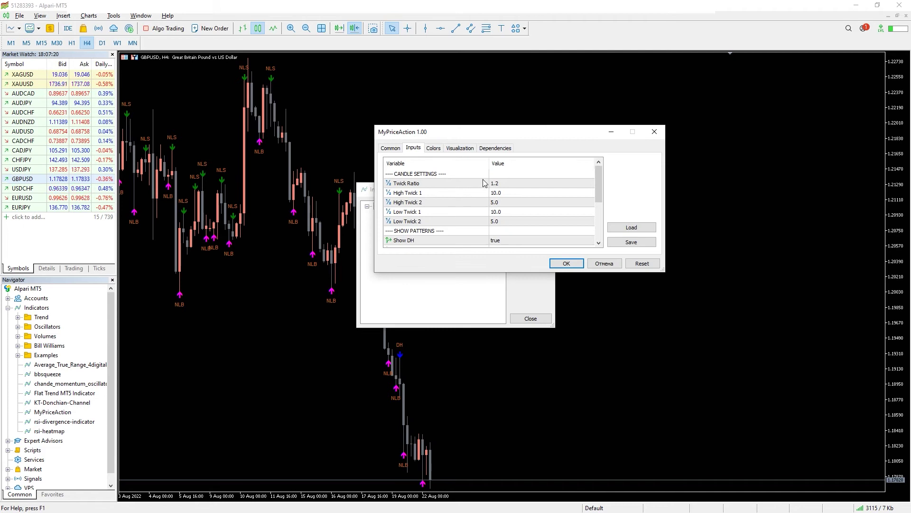
Step: Set High and Low Twick 1 to 50 and High and Low Twick 2 to 25
{"action": "double_click", "coordinate": [501, 194]}
{"action": "type", "text": "50"}
{"action": "double_click", "coordinate": [495, 203]}
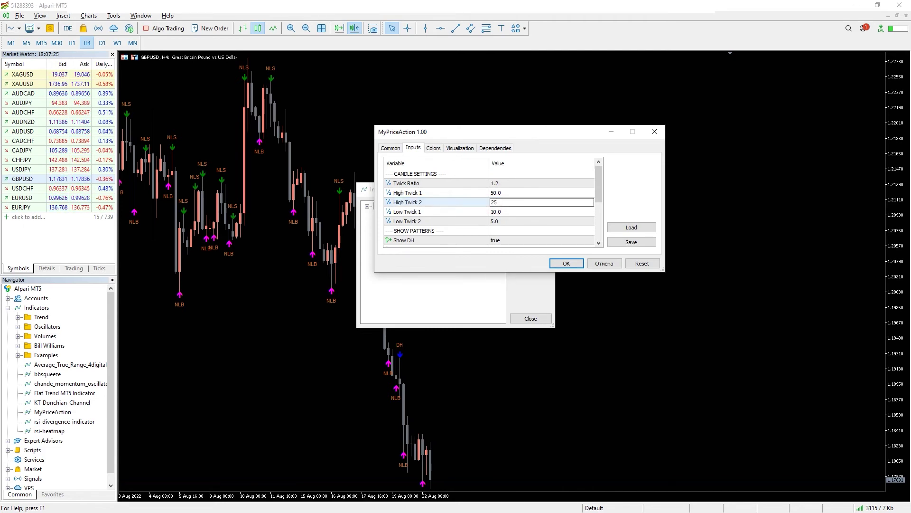
{"action": "key", "text": "Return"}
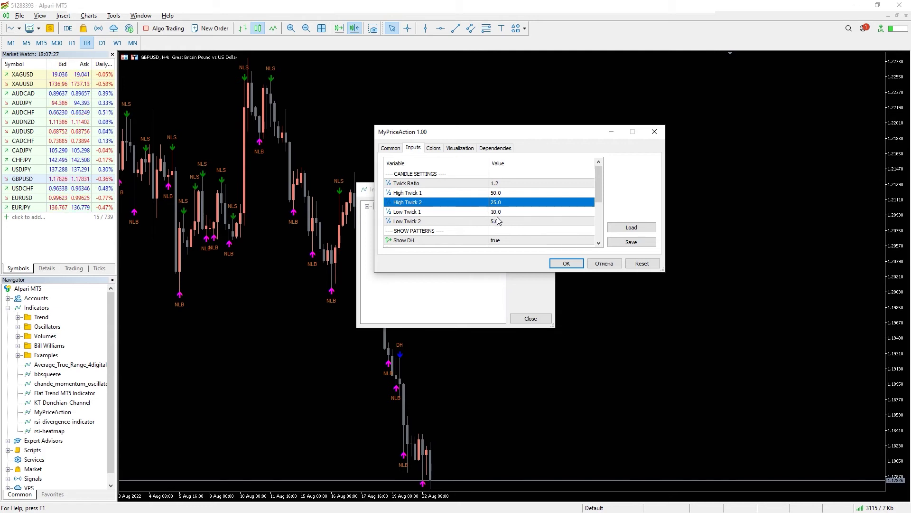
{"action": "double_click", "coordinate": [501, 212]}
{"action": "type", "text": "50"}
{"action": "key", "text": "Return"}
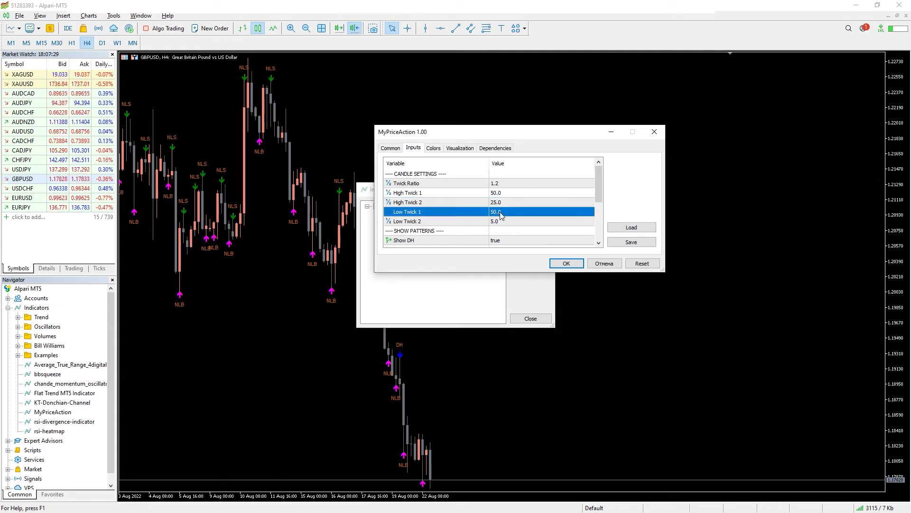
{"action": "double_click", "coordinate": [500, 221]}
{"action": "type", "text": "25"}
{"action": "key", "text": "Return"}
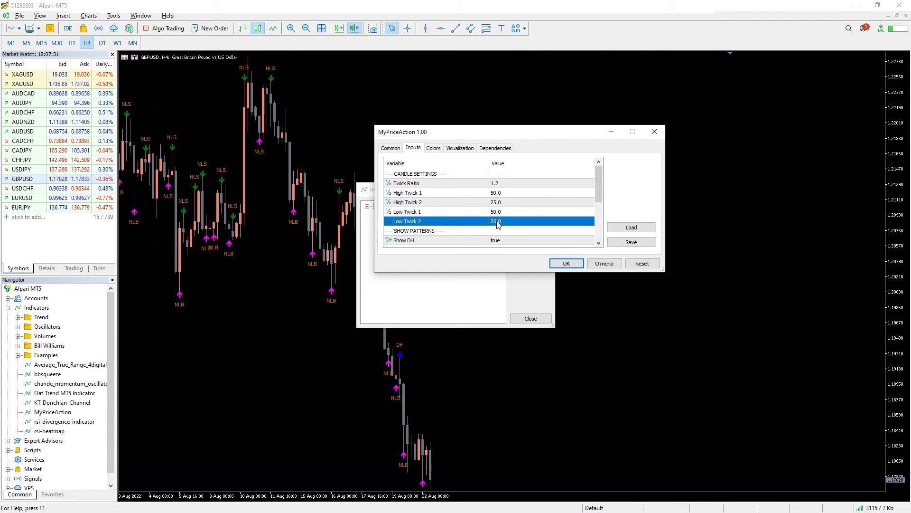
{"action": "left_click", "coordinate": [566, 263]}
{"action": "left_click", "coordinate": [531, 318]}
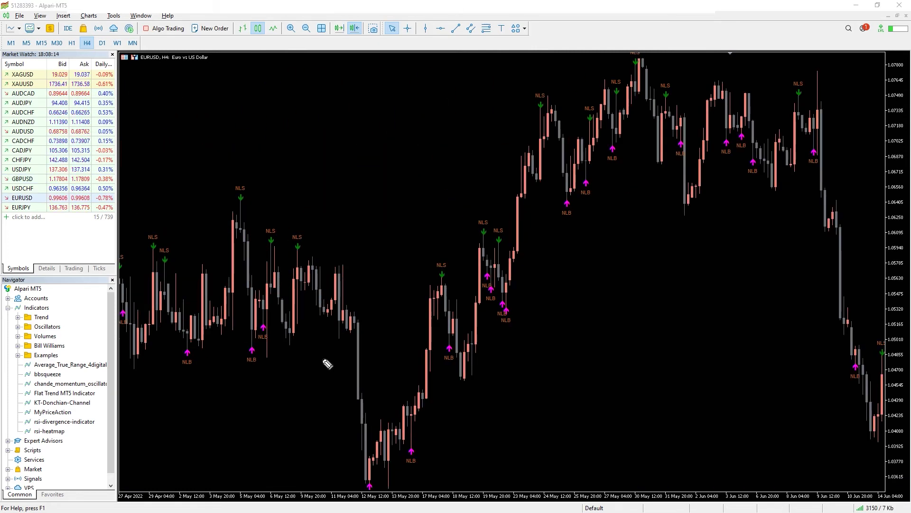
Step: Circle and underline the NLB signals near 5, 13 and 20 May, and draw a rising arrow
{"action": "mouse_move", "coordinate": [434, 390]}
{"action": "left_mouse_down"}
{"action": "mouse_move", "coordinate": [408, 389]}
{"action": "mouse_move", "coordinate": [383, 404]}
{"action": "mouse_move", "coordinate": [399, 424]}
{"action": "mouse_move", "coordinate": [441, 408]}
{"action": "left_mouse_up"}
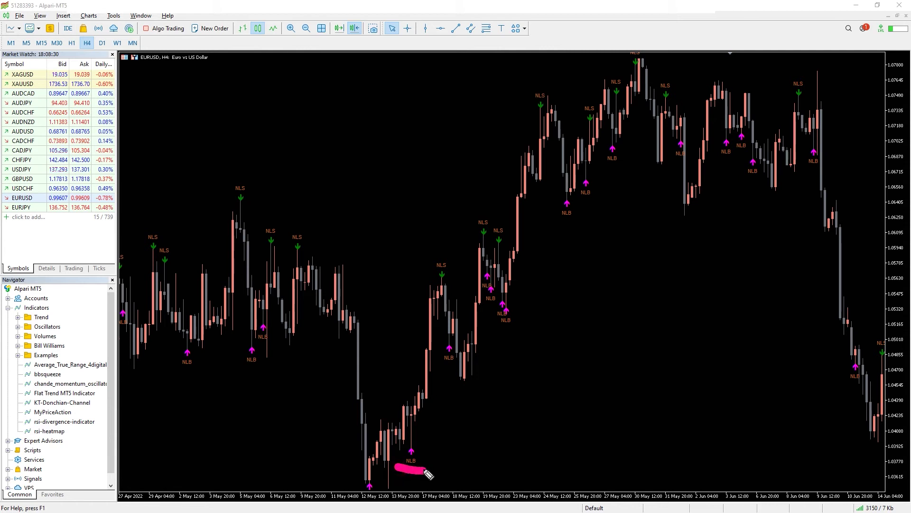
{"action": "left_click_drag", "start_coordinate": [506, 327], "coordinate": [517, 325]}
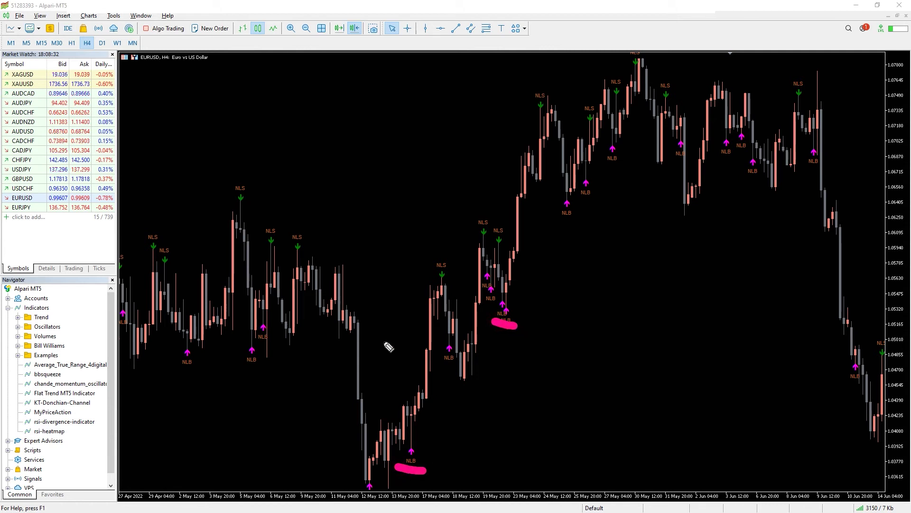
{"action": "left_click_drag", "start_coordinate": [228, 371], "coordinate": [263, 370]}
{"action": "mouse_move", "coordinate": [504, 385]}
{"action": "left_mouse_down"}
{"action": "mouse_move", "coordinate": [560, 315]}
{"action": "mouse_move", "coordinate": [622, 209]}
{"action": "left_mouse_up"}
Step: Trace the climbs after the 13 May NLB signal up to their peaks
{"action": "left_click_drag", "start_coordinate": [403, 477], "coordinate": [305, 482]}
{"action": "left_click_drag", "start_coordinate": [407, 413], "coordinate": [445, 287]}
{"action": "left_click_drag", "start_coordinate": [398, 281], "coordinate": [469, 282]}
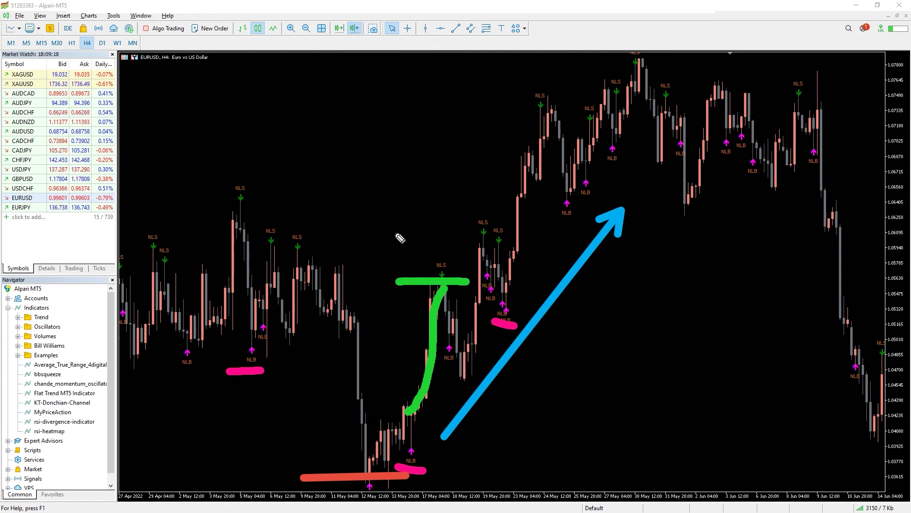
{"action": "mouse_move", "coordinate": [455, 342]}
{"action": "left_mouse_down"}
{"action": "mouse_move", "coordinate": [478, 328]}
{"action": "mouse_move", "coordinate": [484, 255]}
{"action": "mouse_move", "coordinate": [464, 248]}
{"action": "mouse_move", "coordinate": [497, 248]}
{"action": "left_mouse_up"}
{"action": "mouse_move", "coordinate": [504, 298]}
{"action": "left_mouse_down"}
{"action": "mouse_move", "coordinate": [528, 233]}
{"action": "mouse_move", "coordinate": [550, 128]}
{"action": "left_mouse_up"}
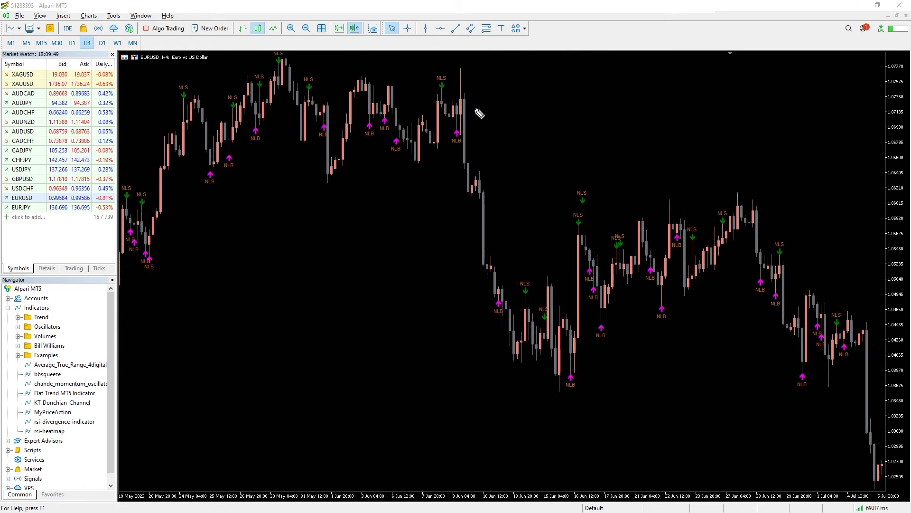
Step: Mark the late-June NLS signal and draw an arrow showing the fall afterwards
{"action": "mouse_move", "coordinate": [466, 95]}
{"action": "left_mouse_down"}
{"action": "mouse_move", "coordinate": [426, 117]}
{"action": "mouse_move", "coordinate": [470, 121]}
{"action": "mouse_move", "coordinate": [482, 101]}
{"action": "left_mouse_up"}
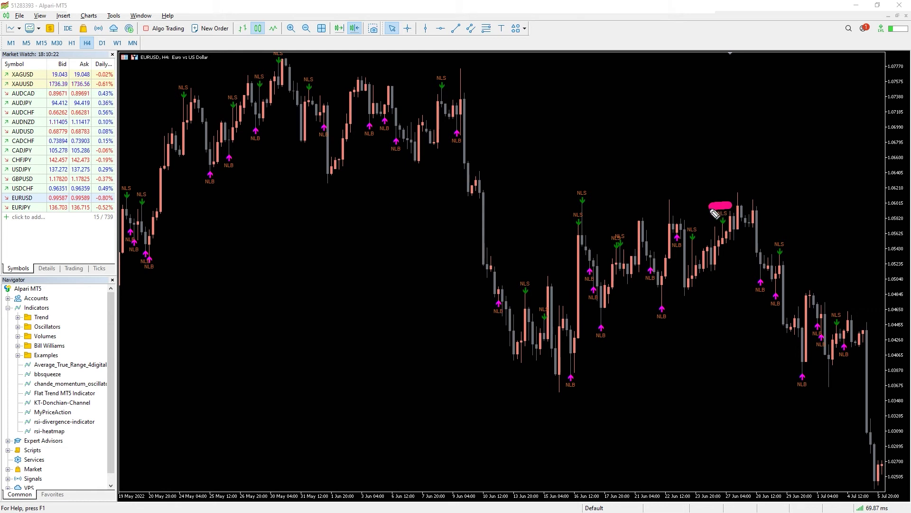
{"action": "left_click", "coordinate": [745, 186]}
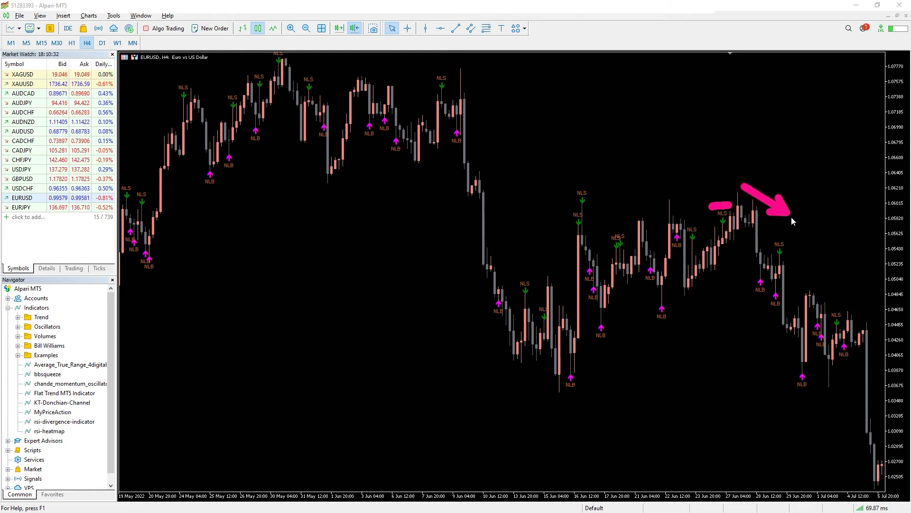
{"action": "left_click_drag", "start_coordinate": [819, 241], "coordinate": [870, 307]}
{"action": "left_click_drag", "start_coordinate": [706, 187], "coordinate": [624, 187]}
{"action": "key", "text": "g"}
{"action": "left_click_drag", "start_coordinate": [755, 267], "coordinate": [767, 269]}
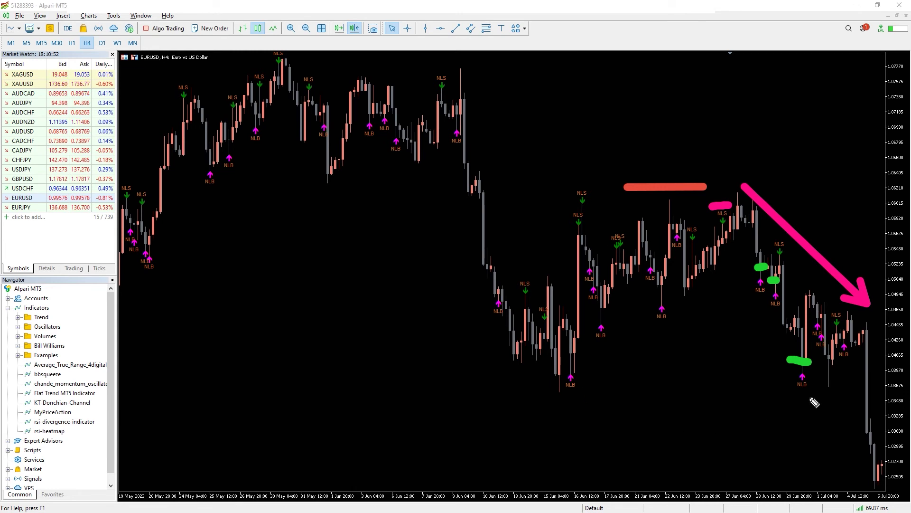
Step: Open CADCHF from Market Watch onto the chart and adjust its view
{"action": "scroll", "coordinate": [271, 291], "scroll_direction": "up", "scroll_amount": 10}
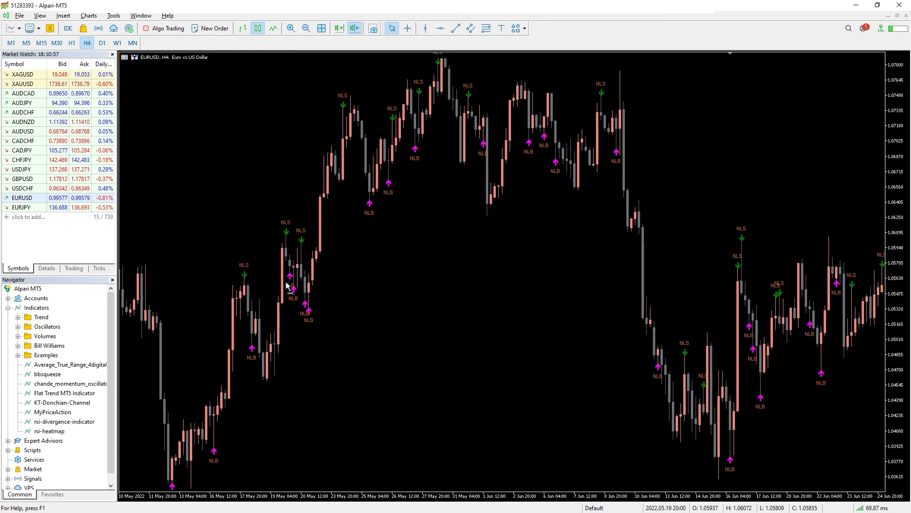
{"action": "left_click_drag", "start_coordinate": [21, 145], "coordinate": [248, 206]}
{"action": "left_click_drag", "start_coordinate": [480, 246], "coordinate": [468, 230]}
{"action": "scroll", "coordinate": [468, 229], "scroll_direction": "down", "scroll_amount": 8}
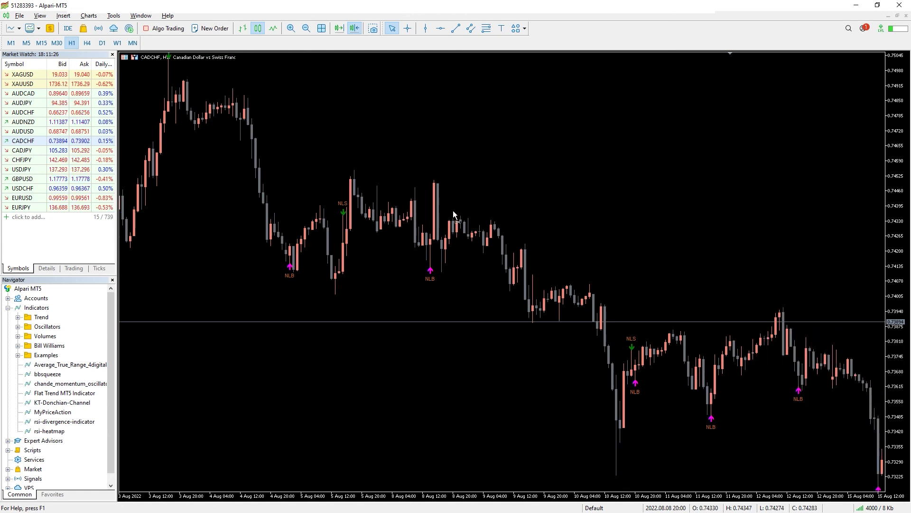
Step: Scroll the CADCHF H1 chart forward to the latest bar, covering 12–22 Aug
{"action": "scroll", "coordinate": [448, 205], "scroll_direction": "down", "scroll_amount": 3}
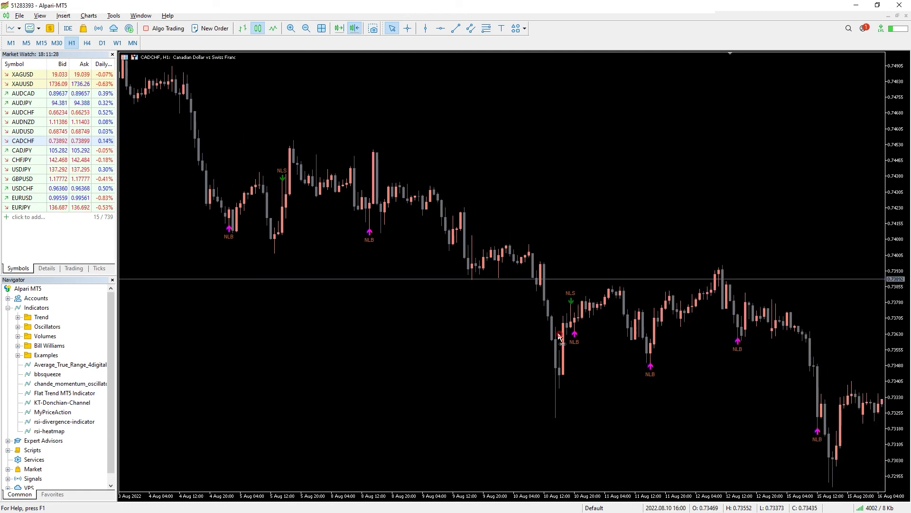
{"action": "scroll", "coordinate": [557, 333], "scroll_direction": "down", "scroll_amount": 5}
{"action": "scroll", "coordinate": [546, 303], "scroll_direction": "down", "scroll_amount": 8}
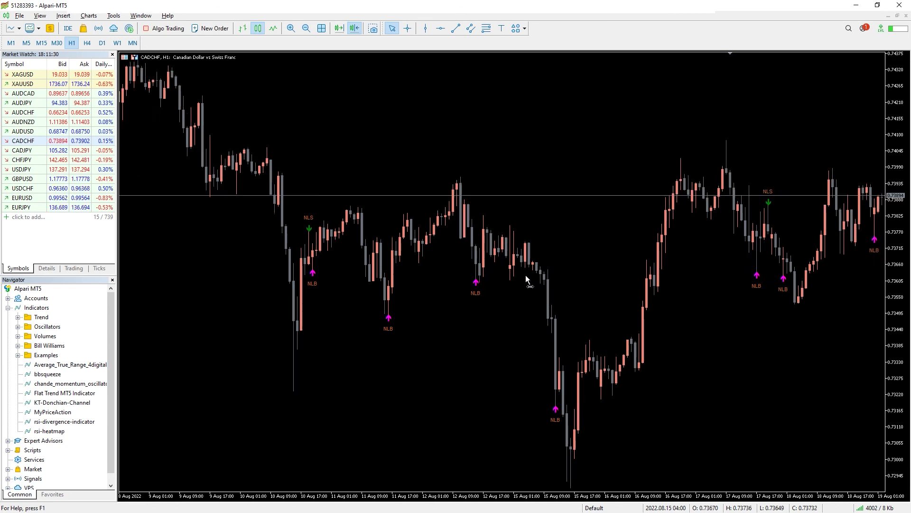
{"action": "scroll", "coordinate": [513, 260], "scroll_direction": "down", "scroll_amount": 6}
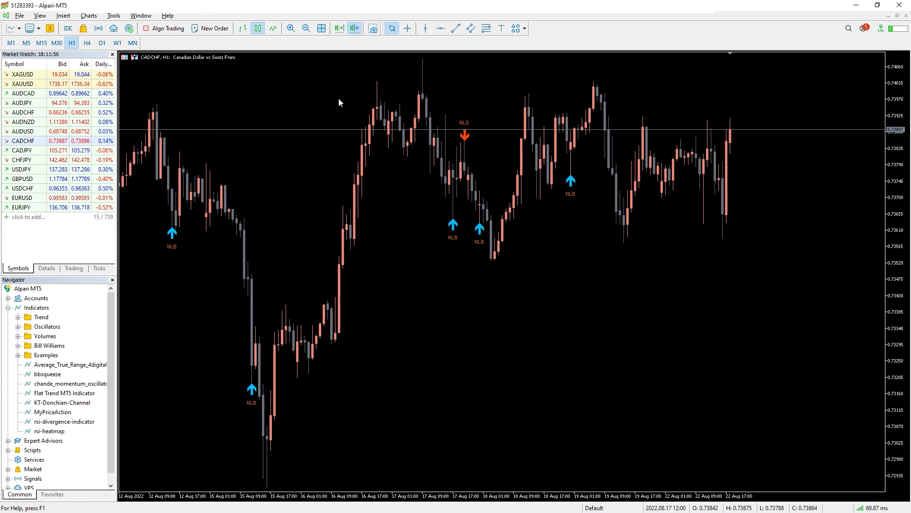
{"action": "scroll", "coordinate": [252, 253], "scroll_direction": "up", "scroll_amount": 8}
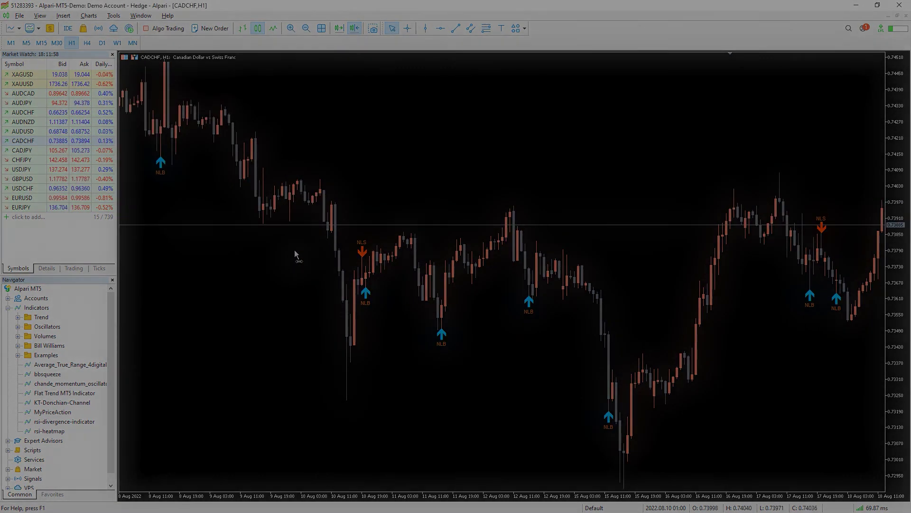